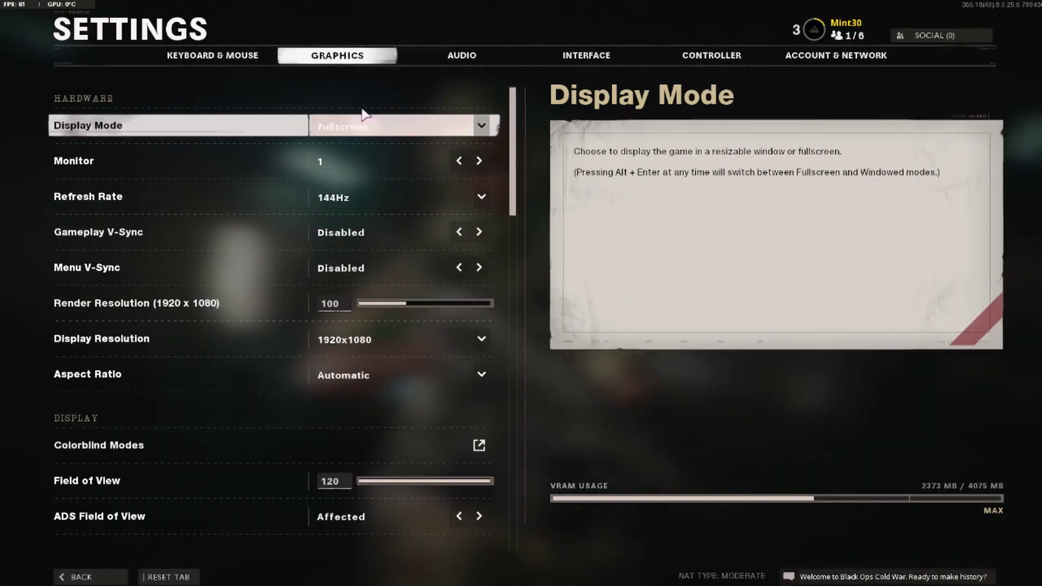
left_click(378, 128)
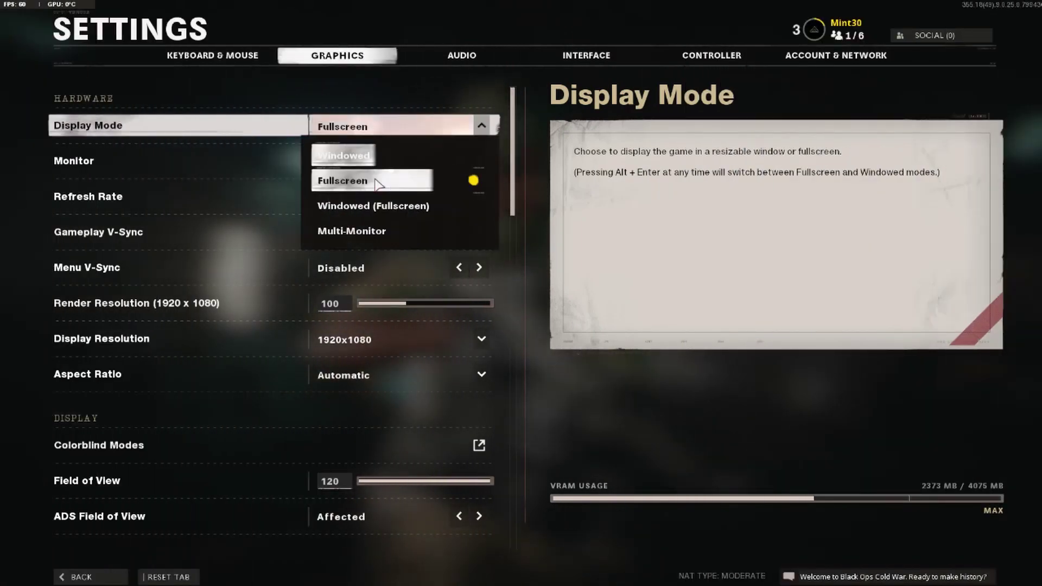
left_click(383, 128)
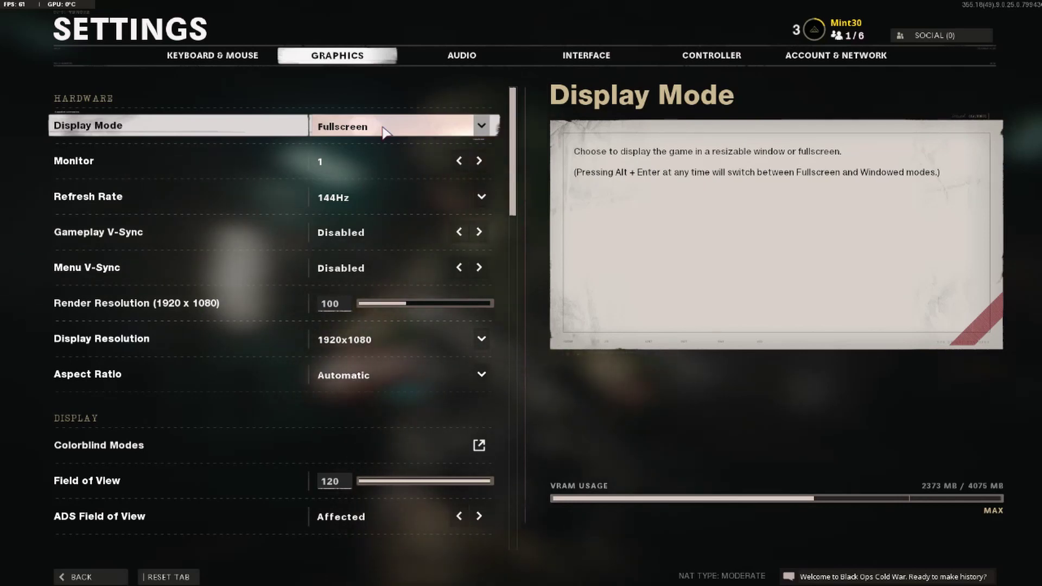
left_click(396, 206)
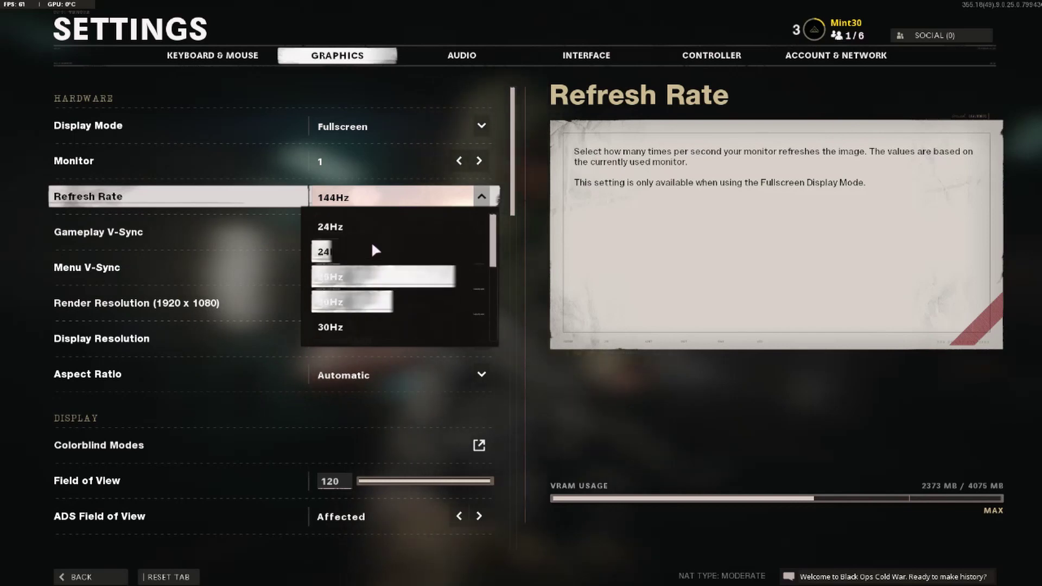
left_click(386, 200)
left_click(387, 201)
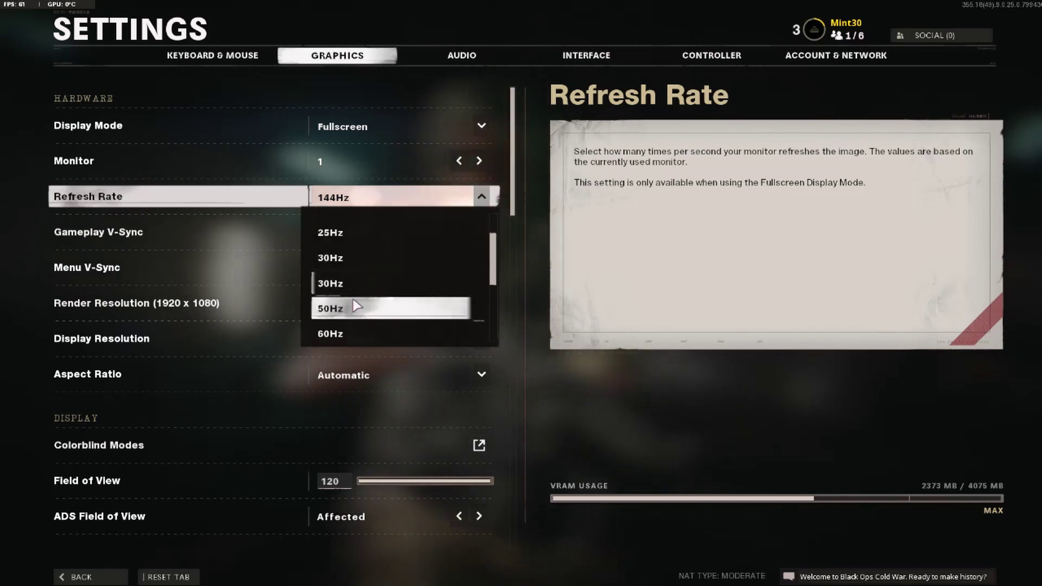
scroll(345, 322, "down", 3)
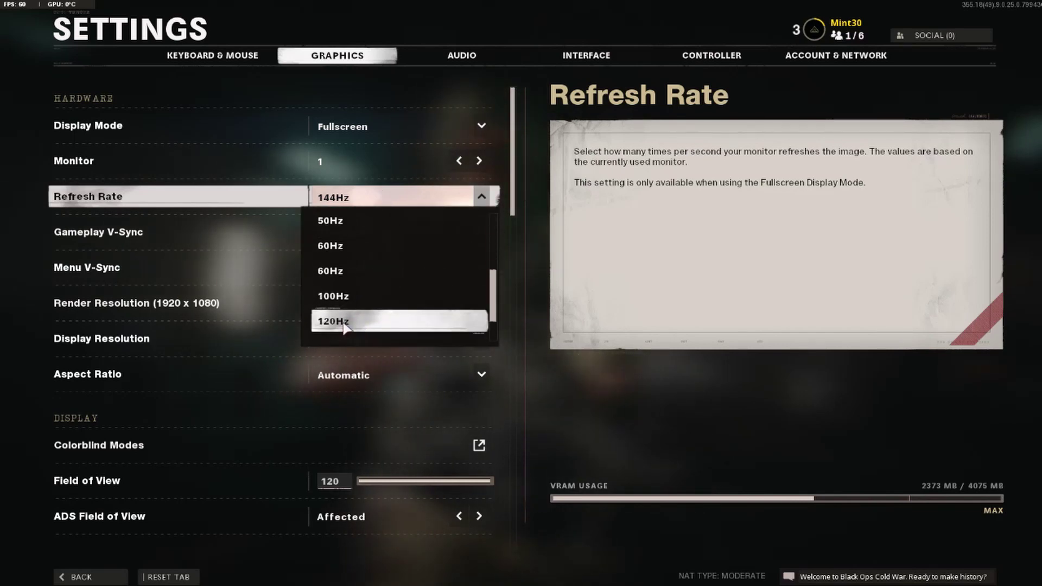
scroll(346, 324, "down", 2)
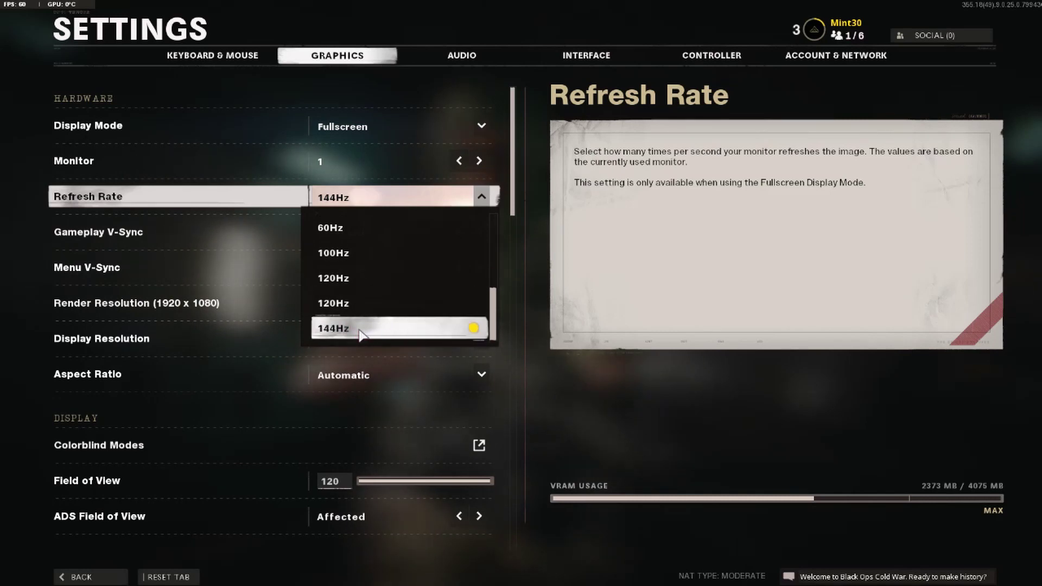
left_click(395, 197)
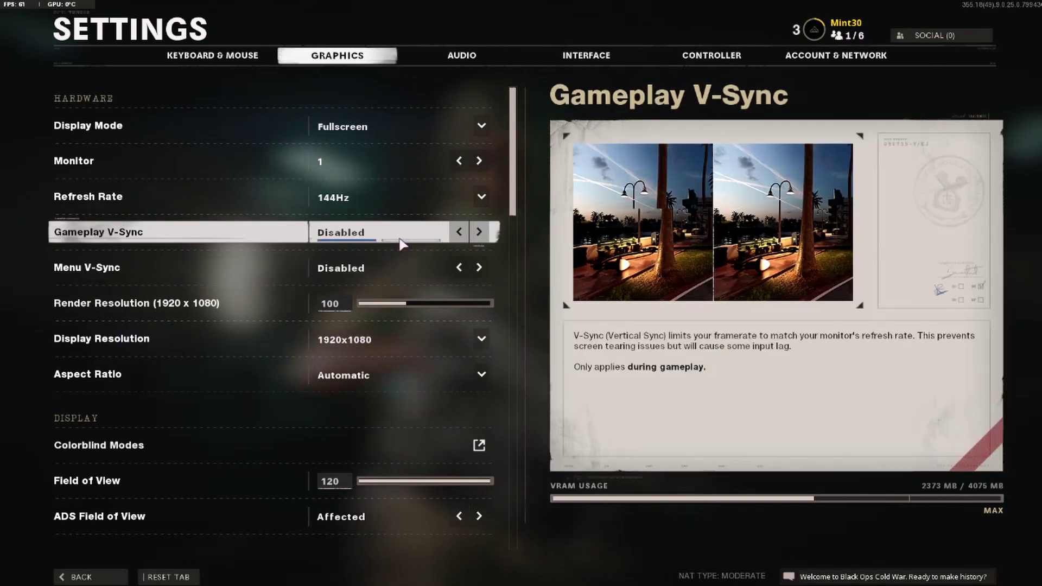
scroll(366, 246, "down", 1)
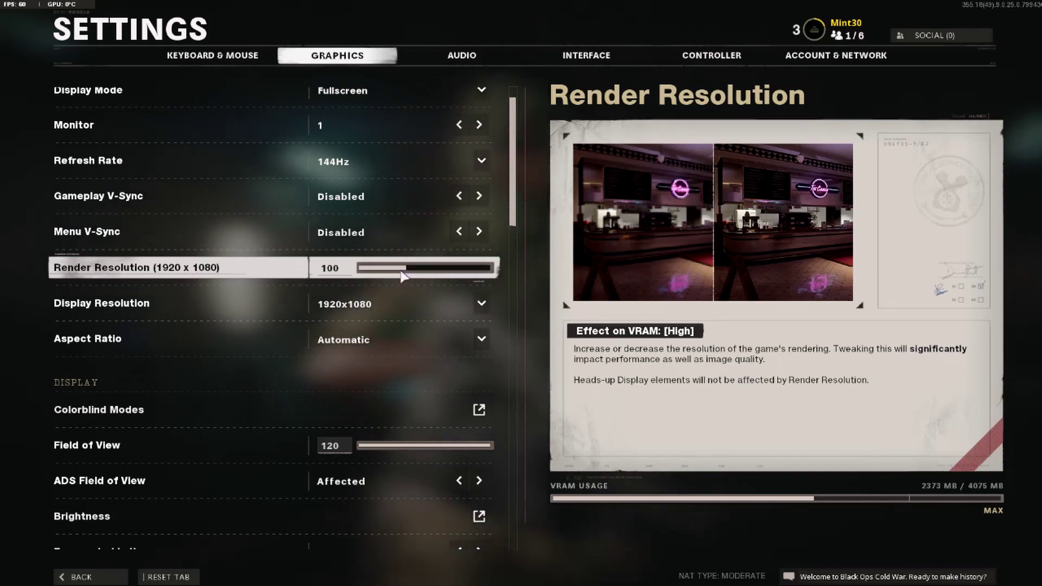
mouse_move(406, 274)
left_mouse_down()
mouse_move(369, 274)
mouse_move(408, 273)
left_mouse_up()
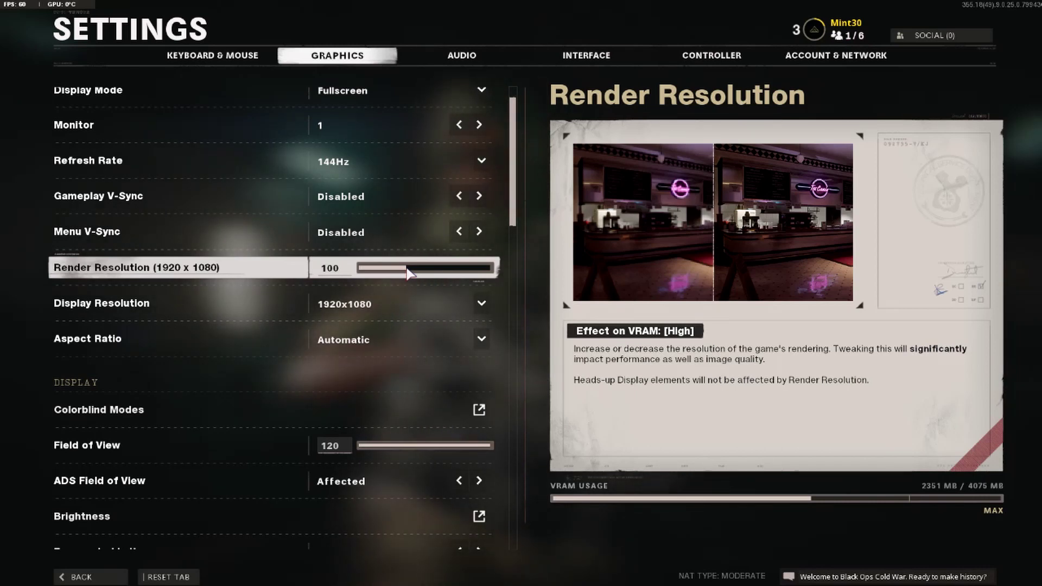
scroll(408, 271, "down", 1)
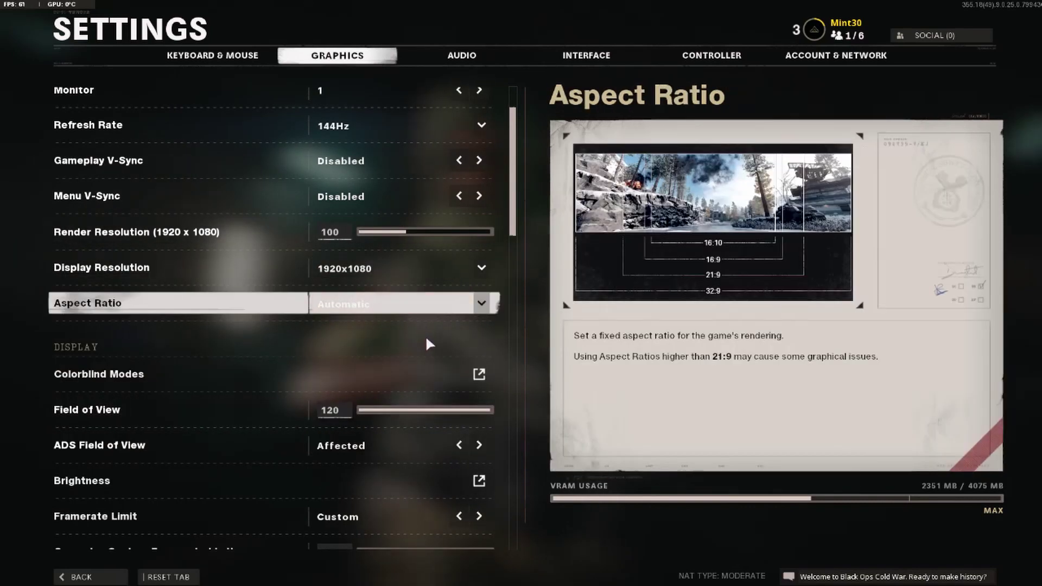
scroll(409, 279, "down", 1)
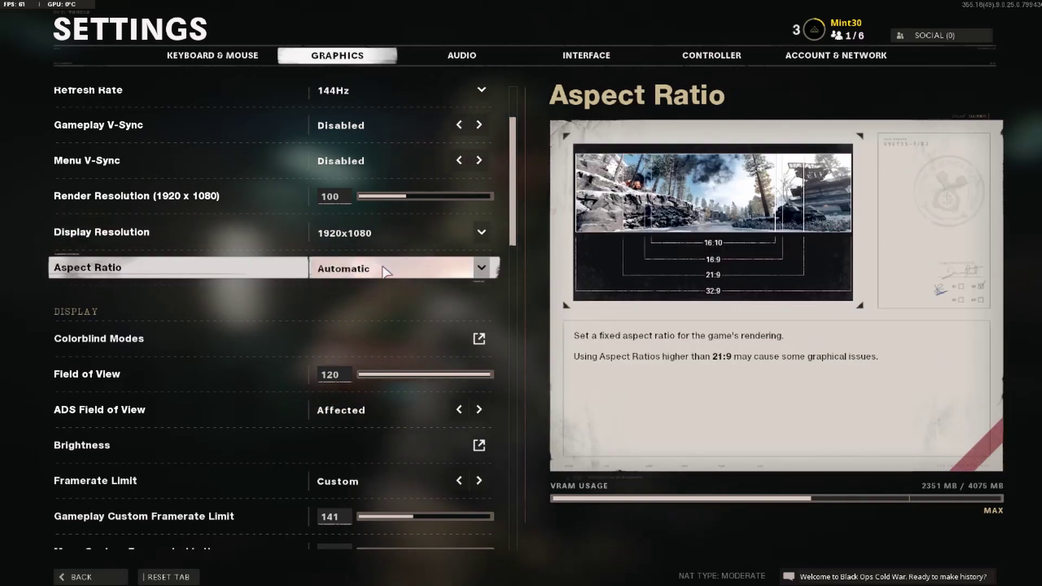
scroll(385, 271, "down", 2)
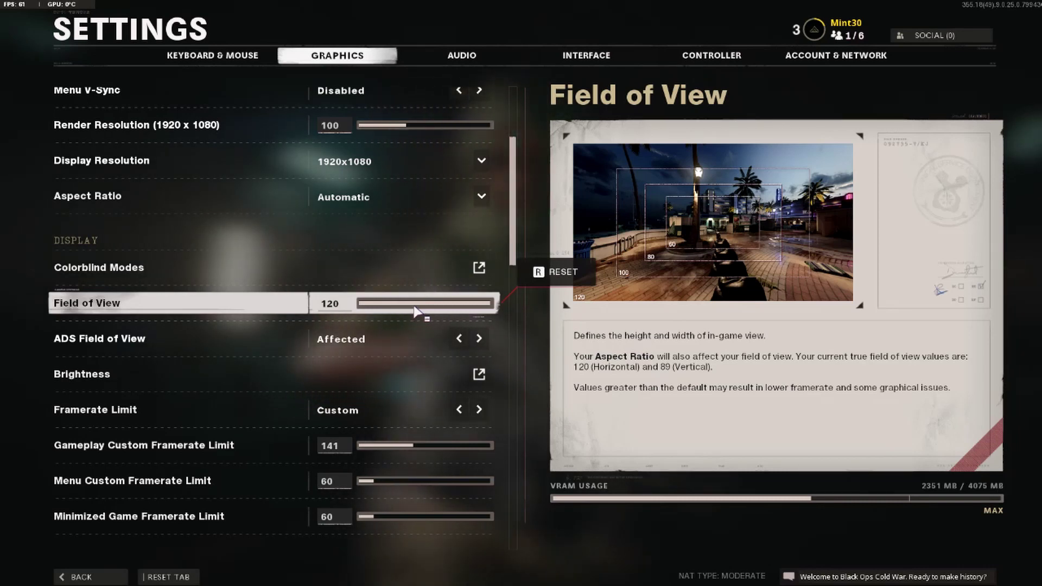
left_click_drag(415, 311, 423, 312)
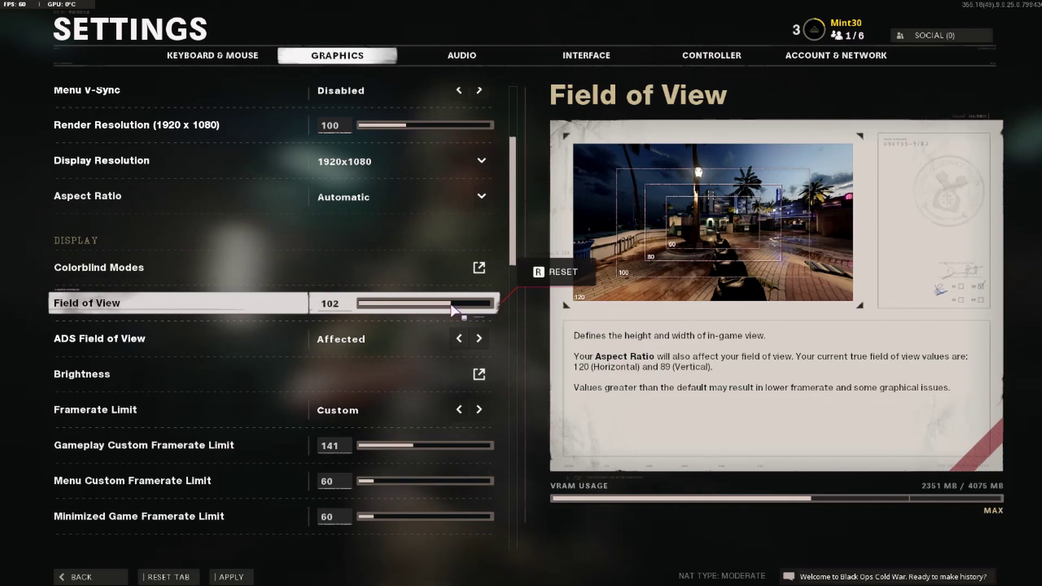
left_click_drag(456, 310, 499, 308)
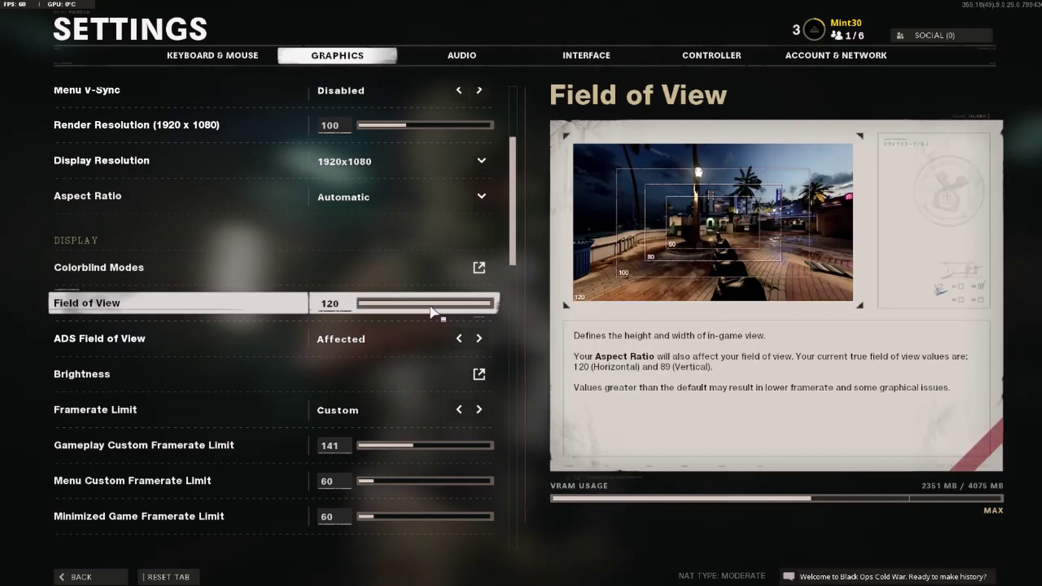
scroll(369, 340, "down", 1)
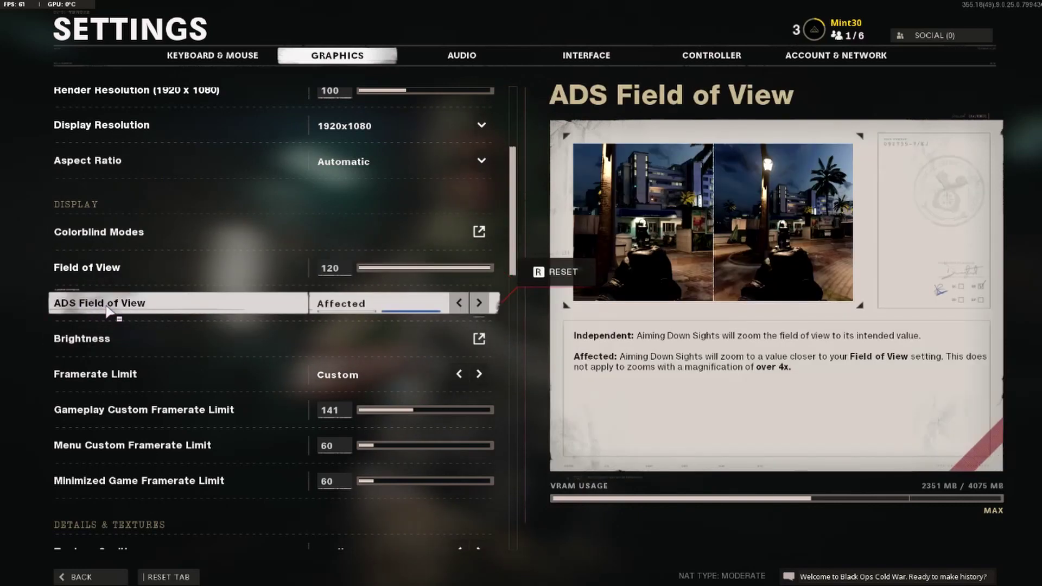
left_click(459, 303)
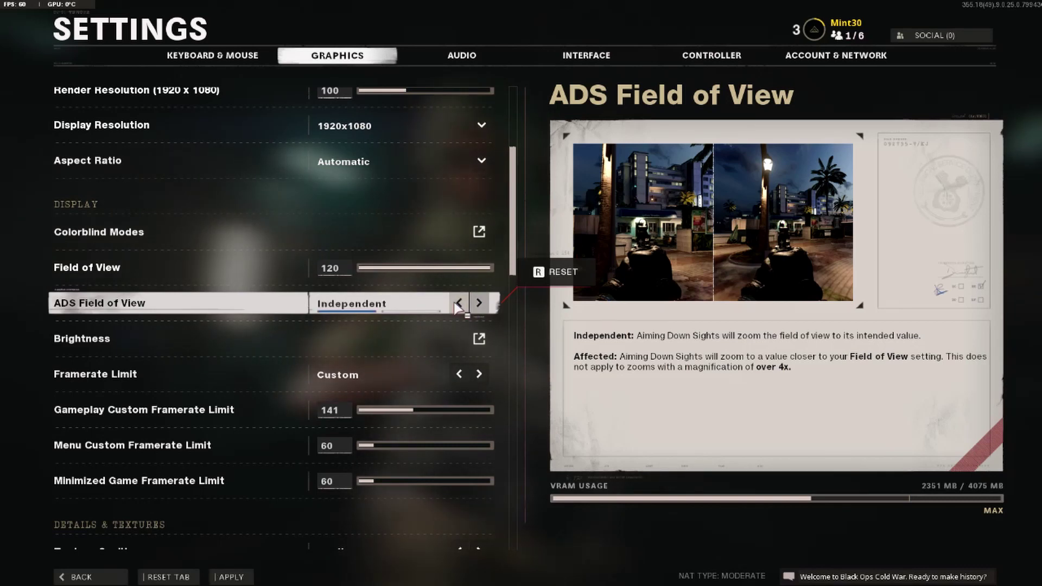
left_click(478, 302)
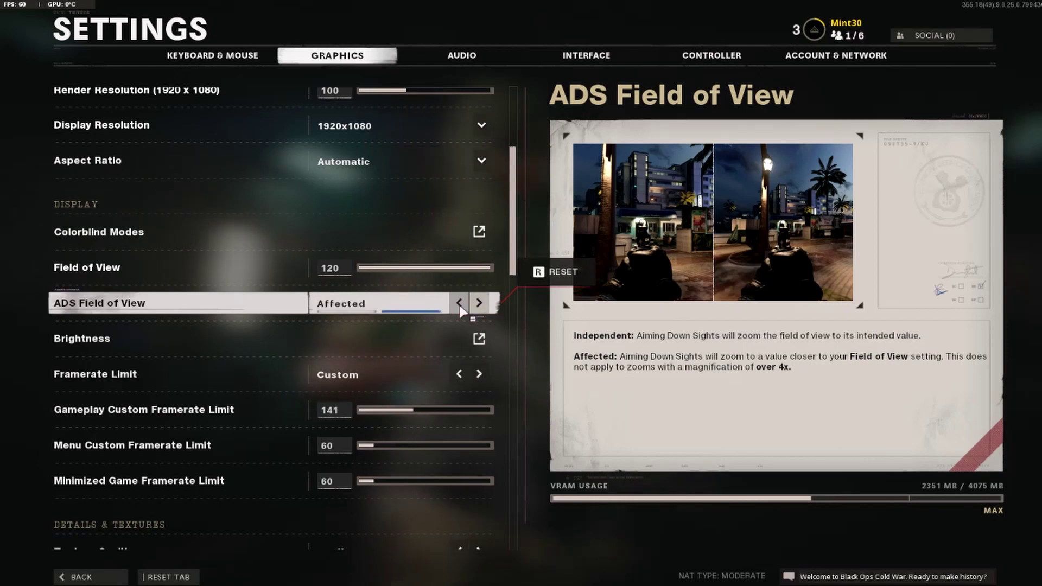
scroll(434, 302, "down", 1)
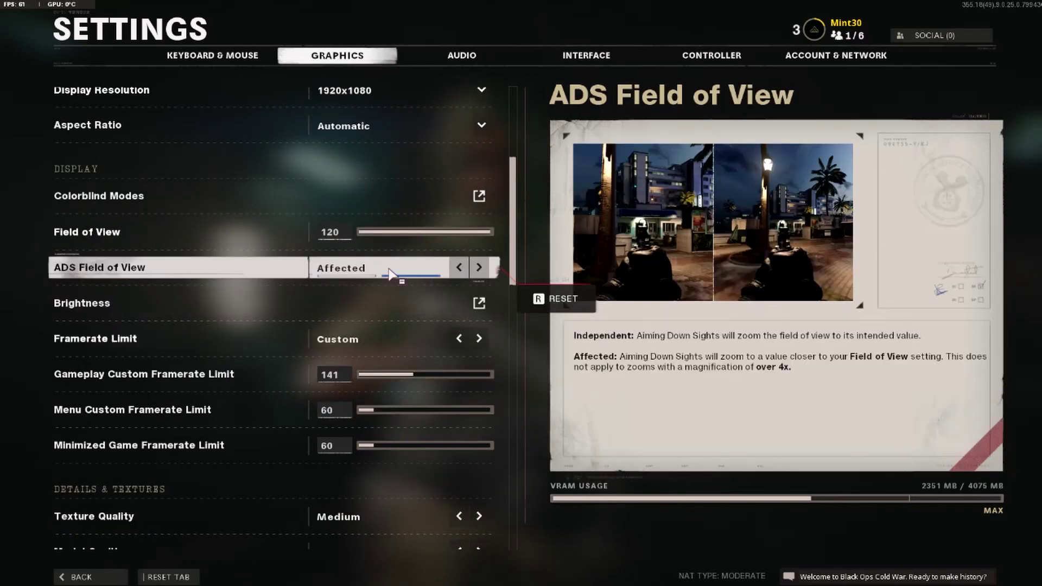
scroll(390, 271, "down", 1)
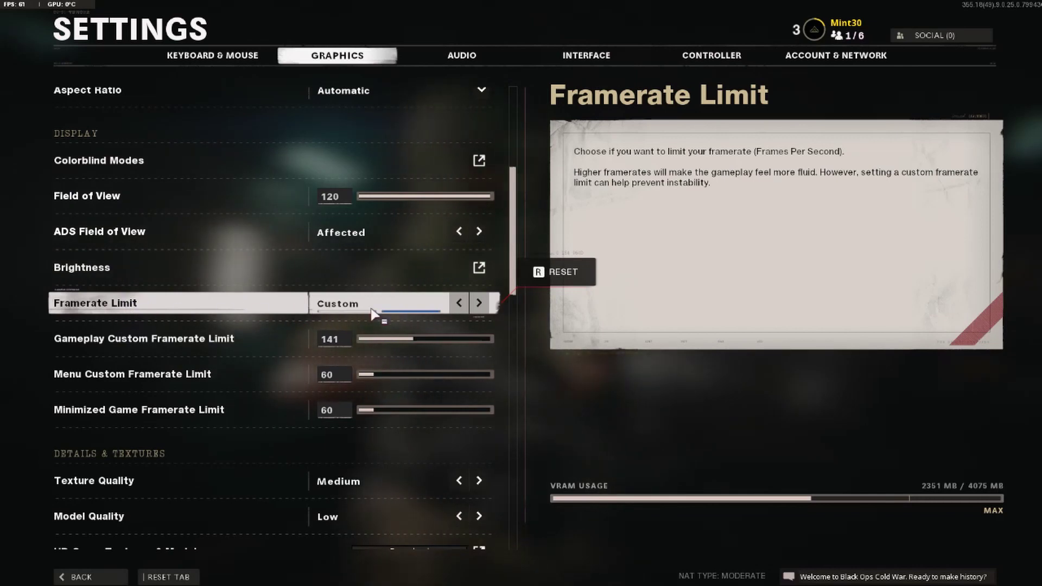
scroll(441, 308, "down", 1)
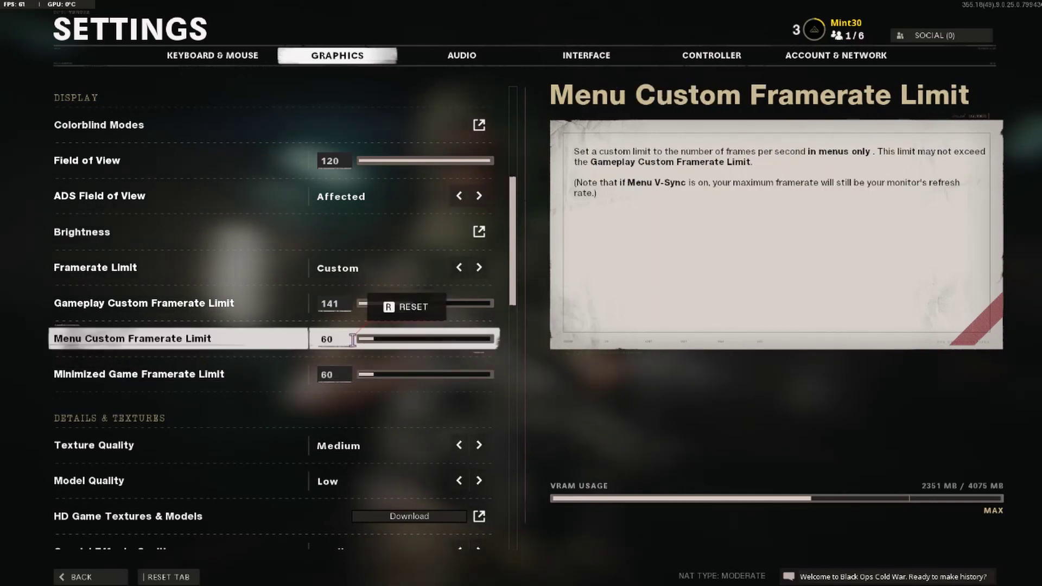
scroll(359, 340, "down", 1)
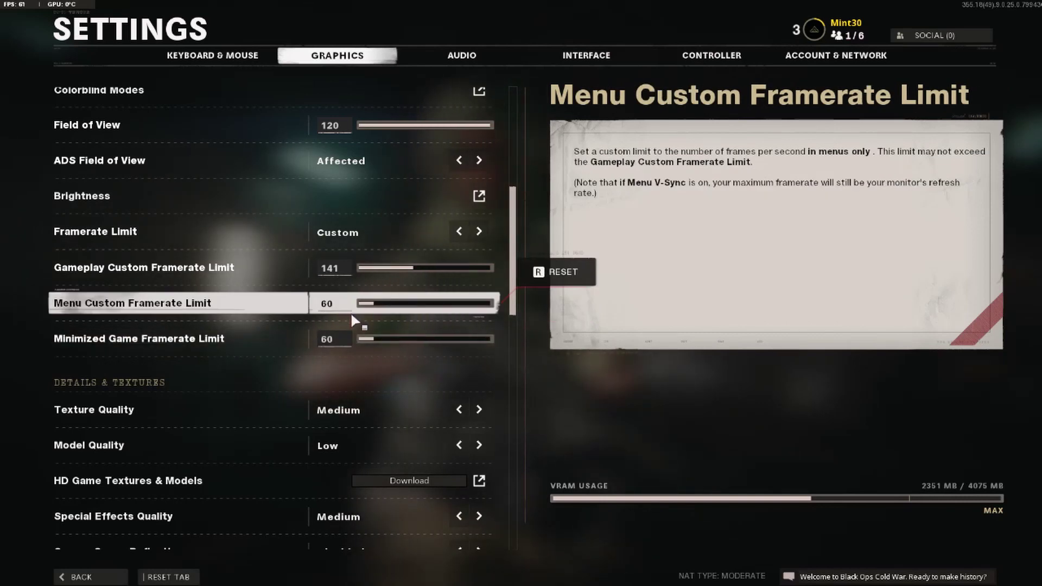
scroll(354, 320, "down", 2)
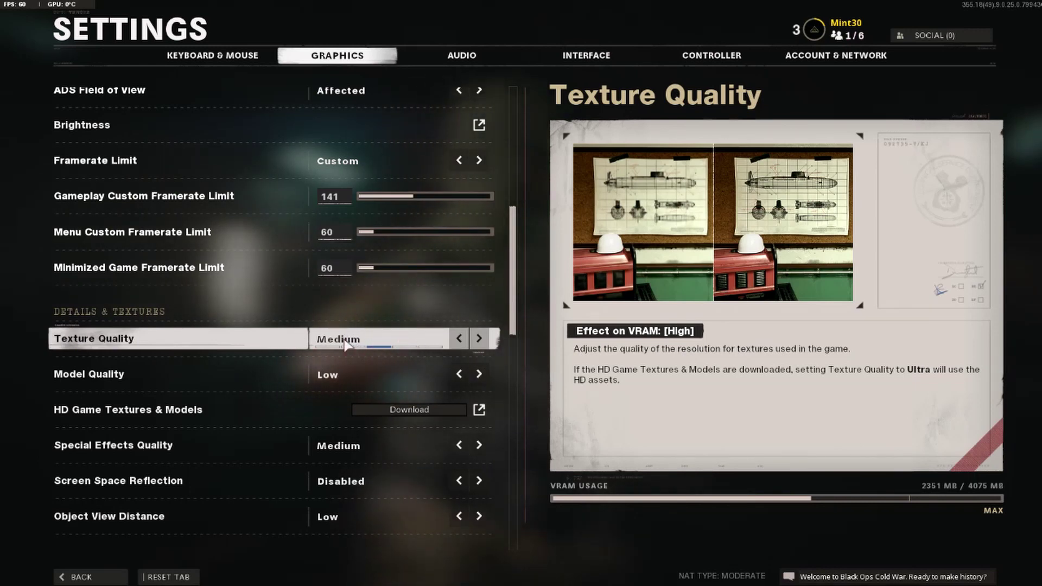
left_click(478, 340)
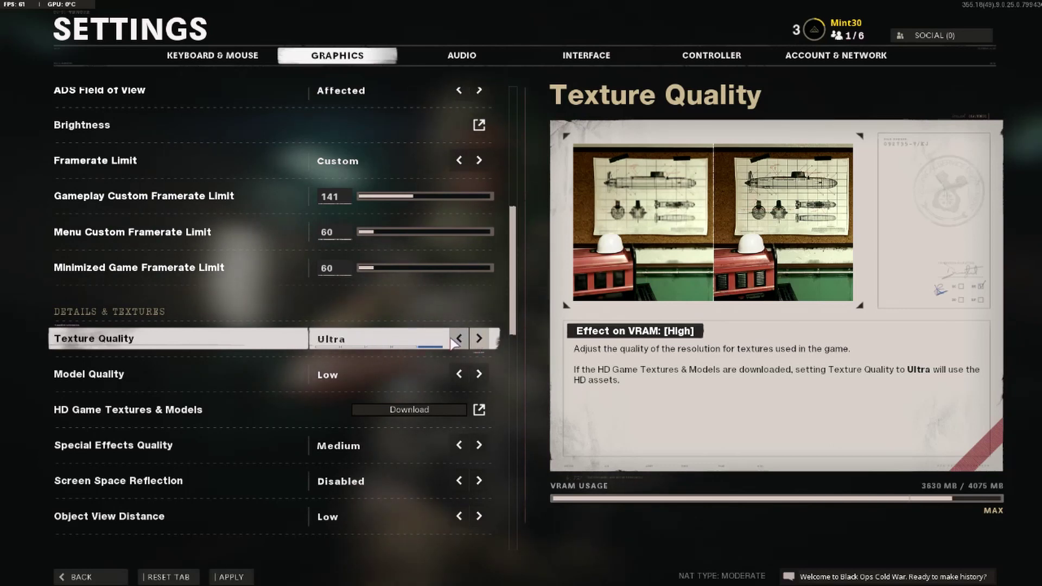
left_click(460, 339)
left_click(480, 339)
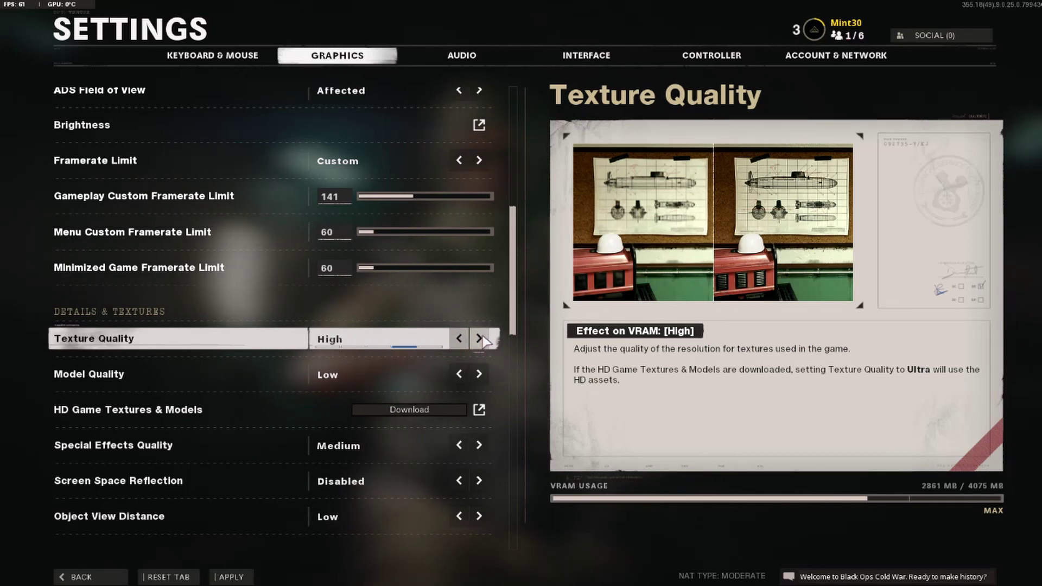
left_click(461, 341)
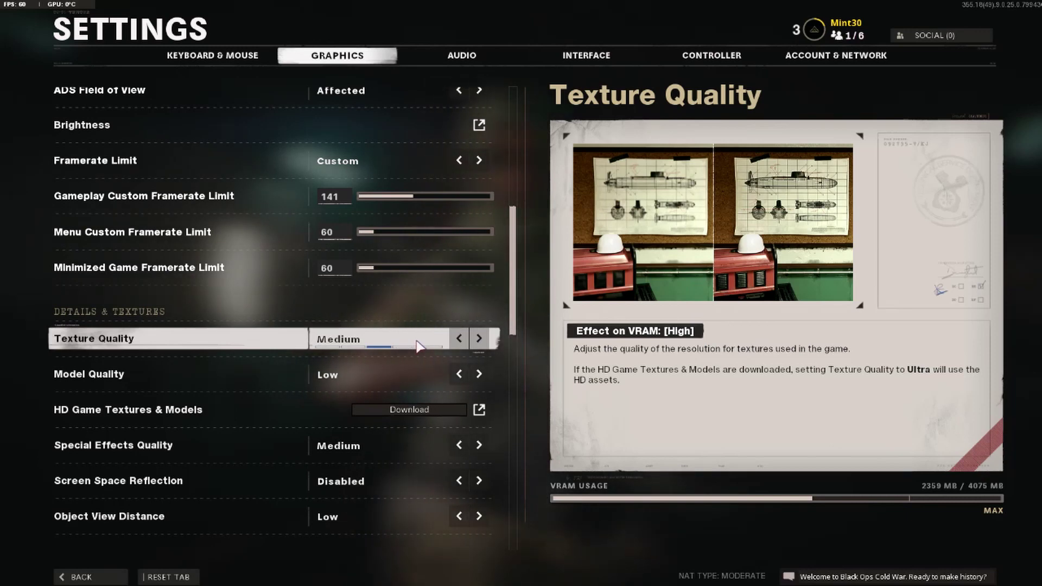
left_click(460, 340)
left_click(459, 340)
left_click(479, 339)
left_click(479, 339)
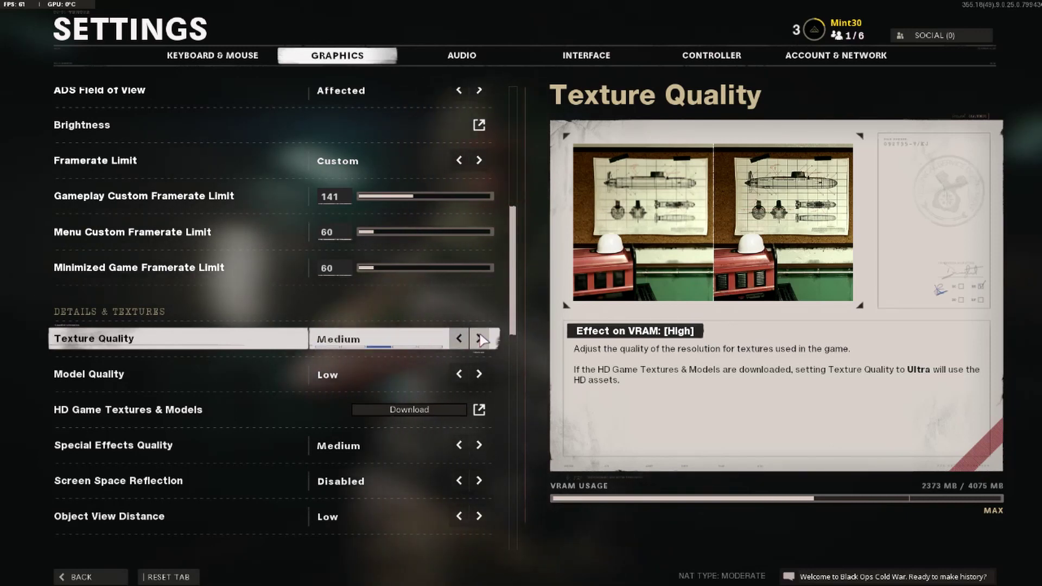
scroll(467, 342, "down", 1)
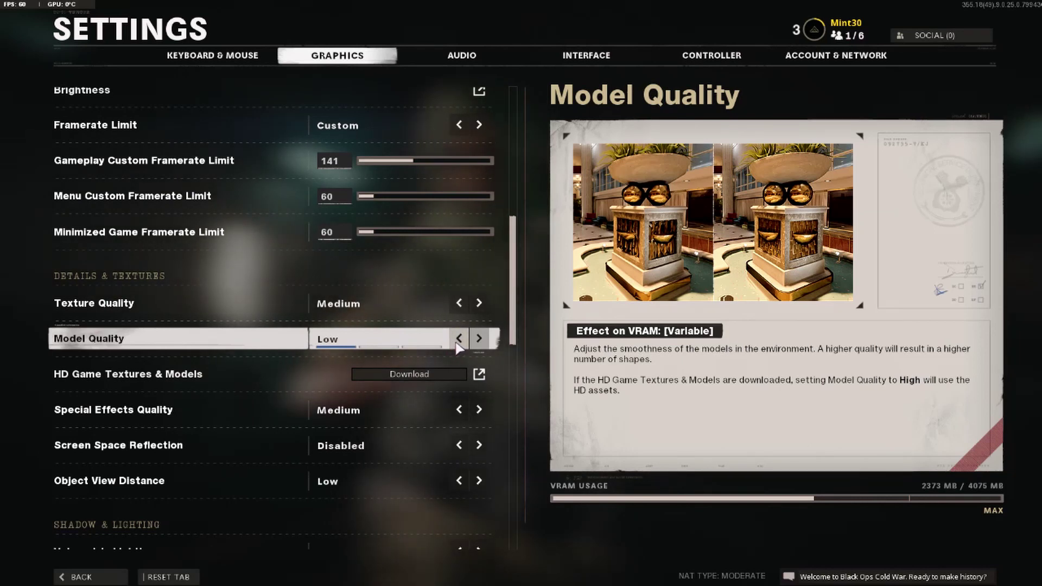
scroll(325, 369, "down", 1)
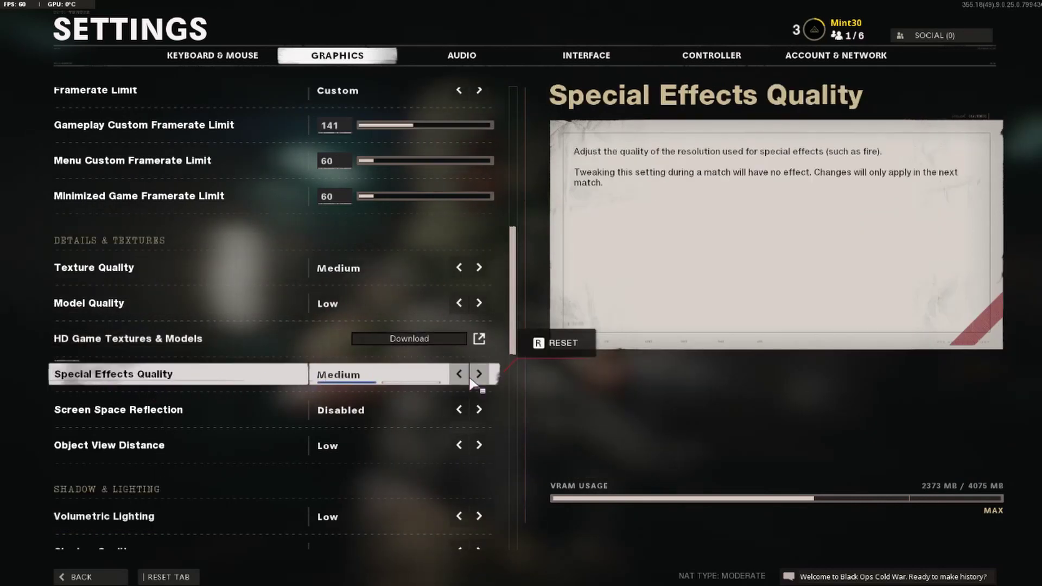
scroll(442, 388, "down", 1)
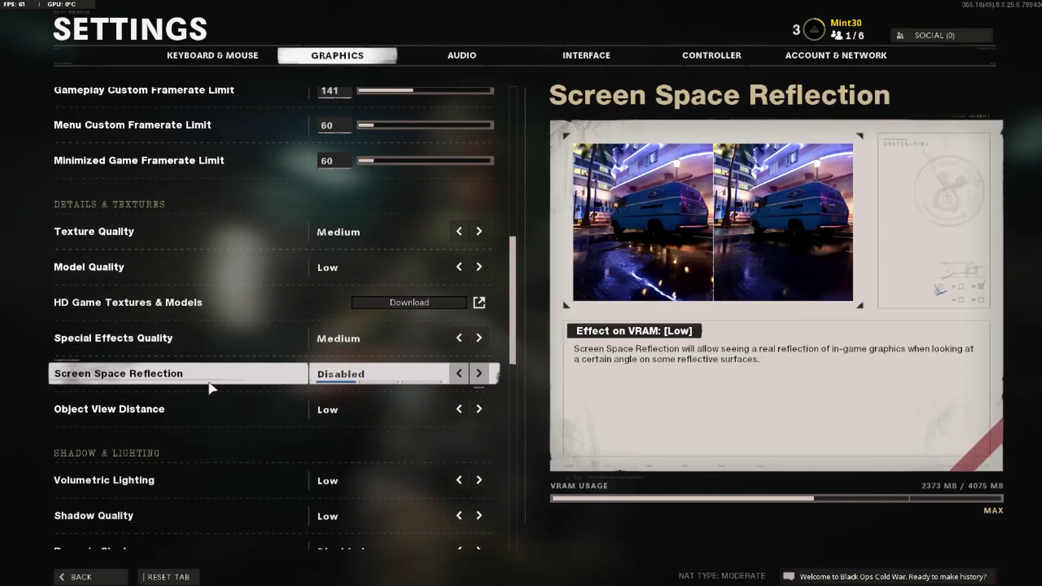
scroll(380, 384, "down", 1)
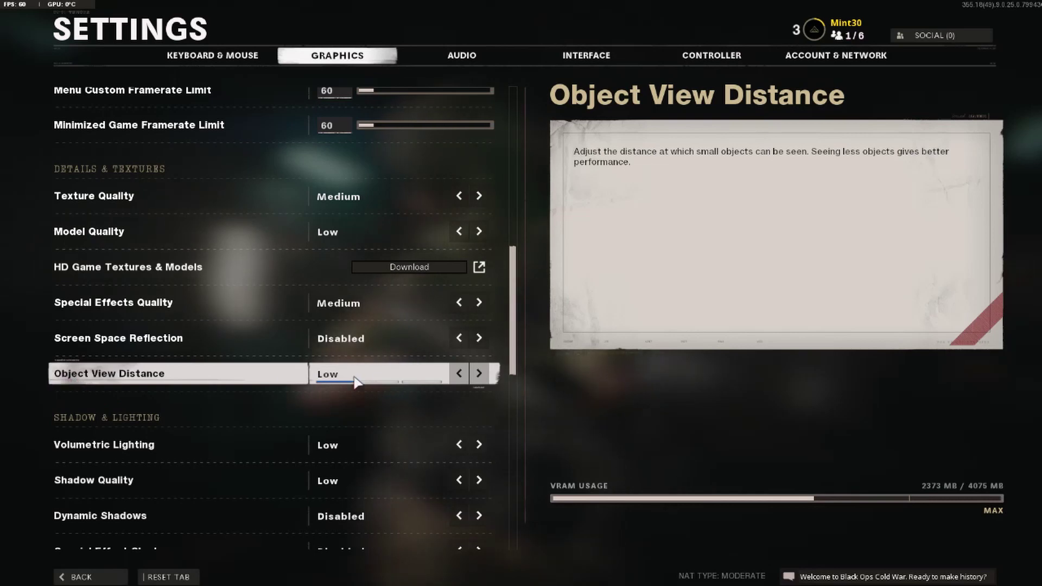
scroll(441, 377, "down", 2)
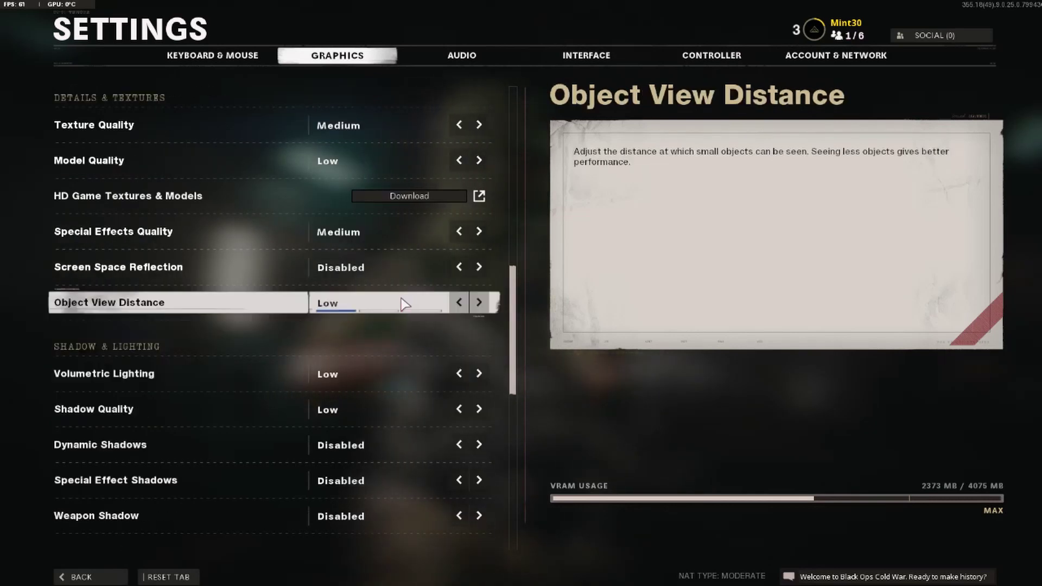
scroll(215, 348, "down", 1)
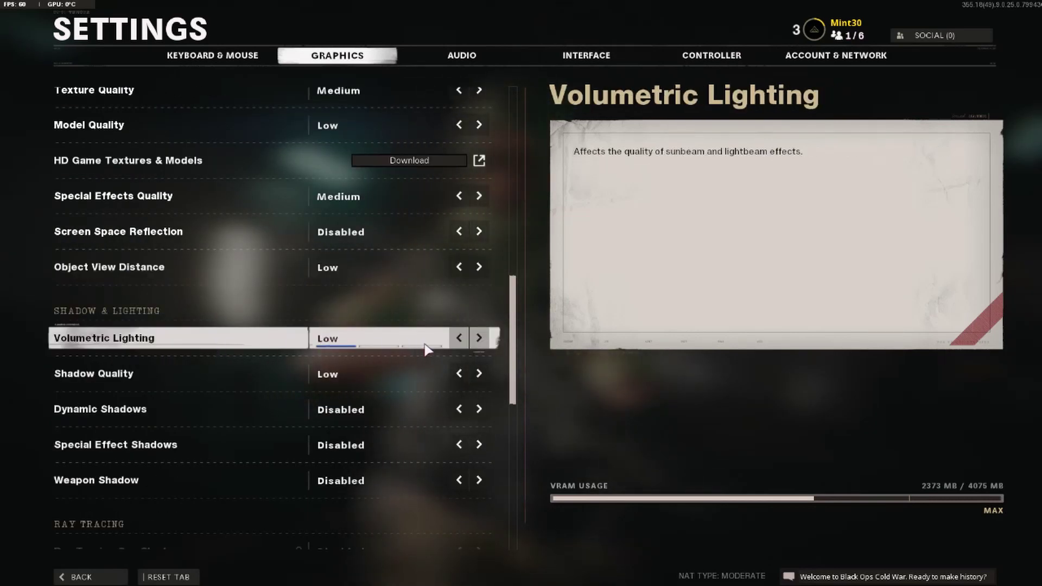
scroll(415, 385, "down", 1)
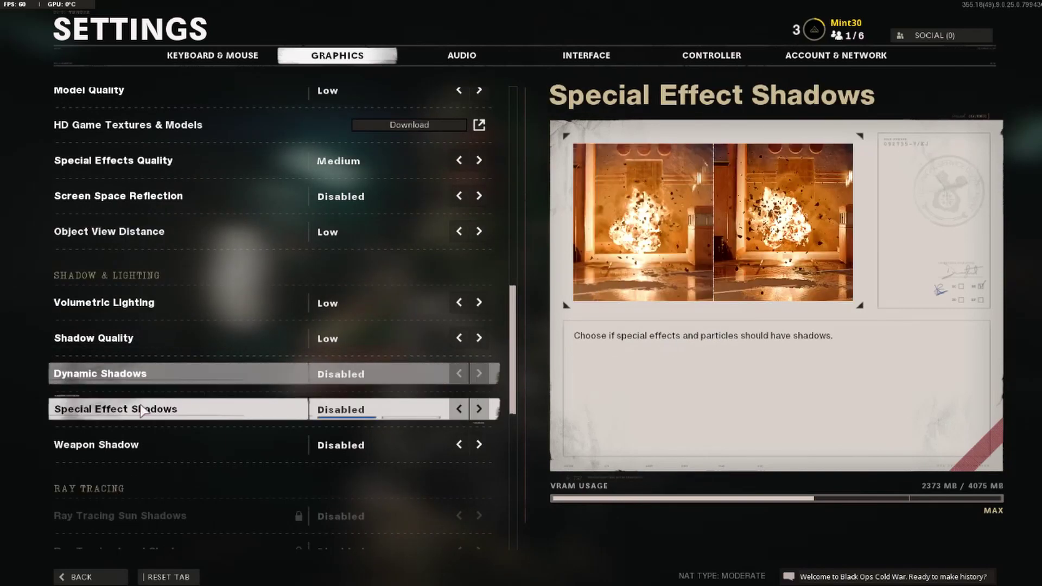
scroll(422, 421, "down", 1)
scroll(305, 422, "down", 4)
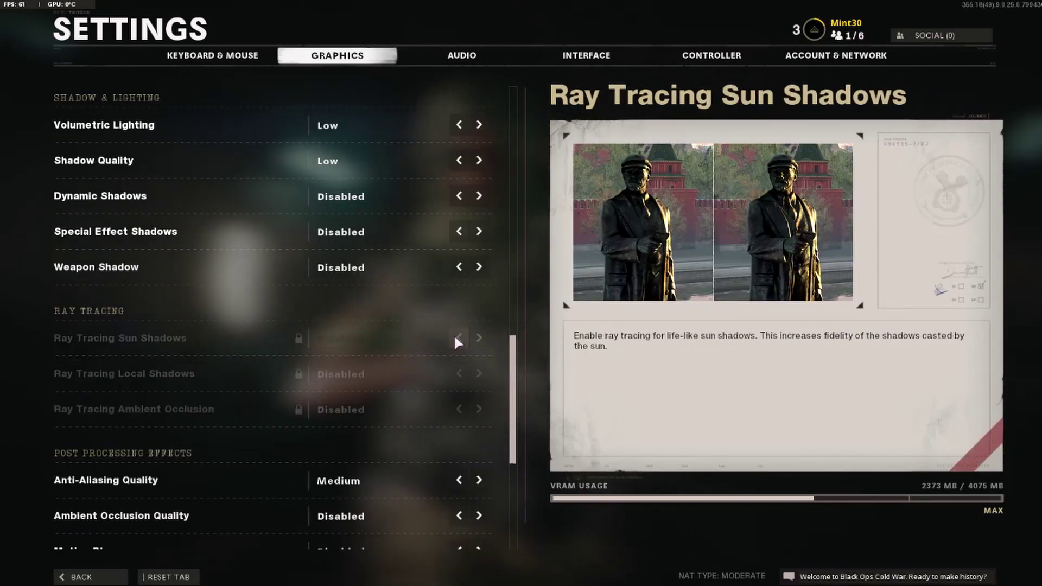
scroll(454, 335, "down", 1)
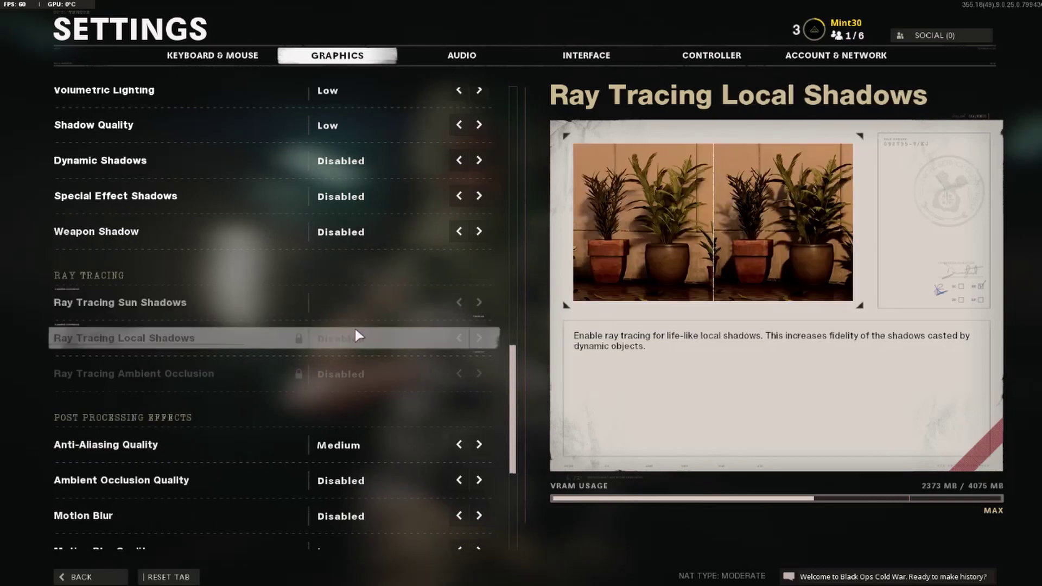
scroll(421, 321, "down", 1)
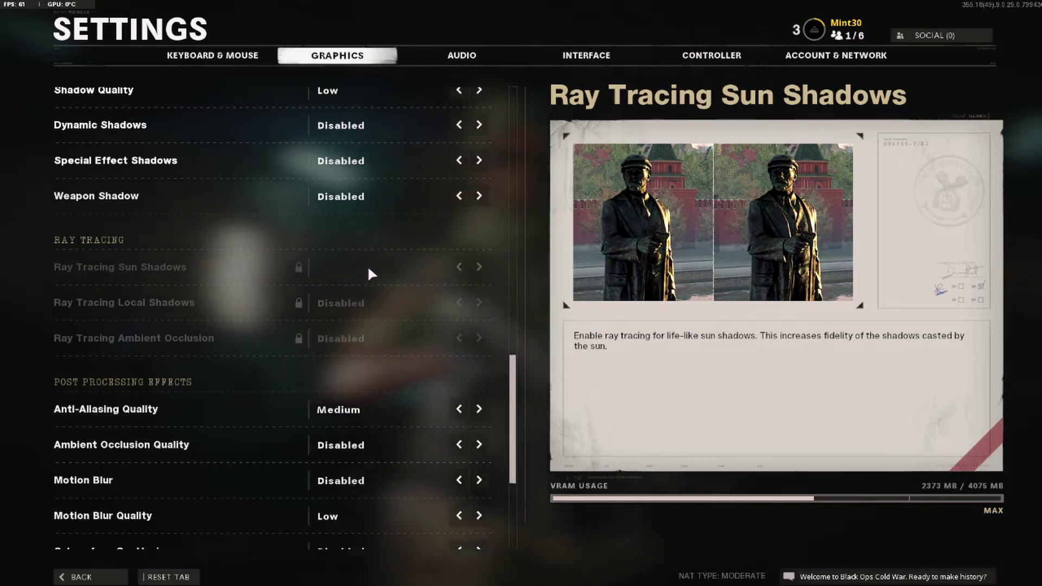
scroll(401, 279, "down", 3)
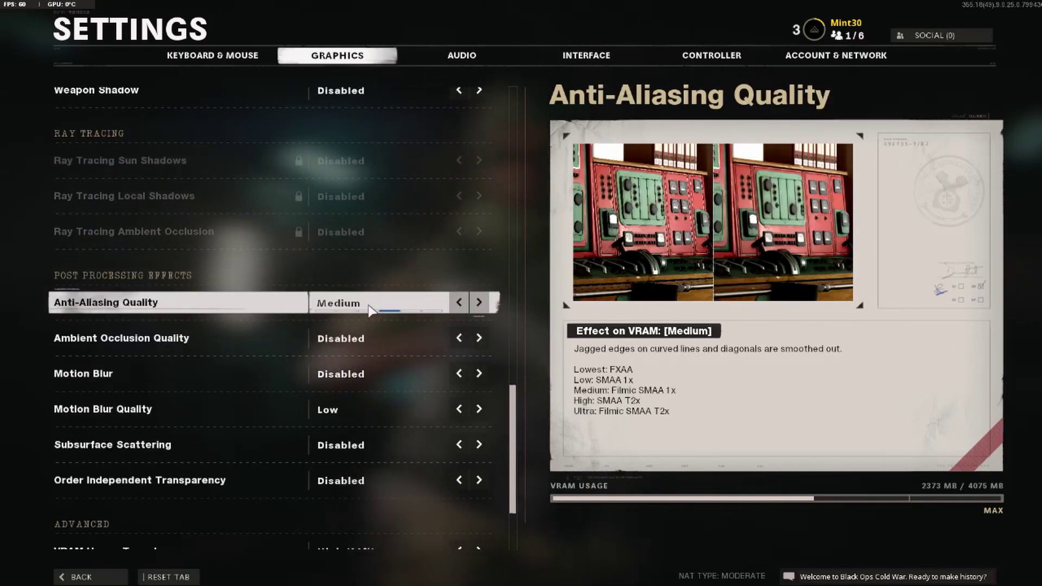
left_click(458, 307)
left_click(459, 306)
left_click(459, 306)
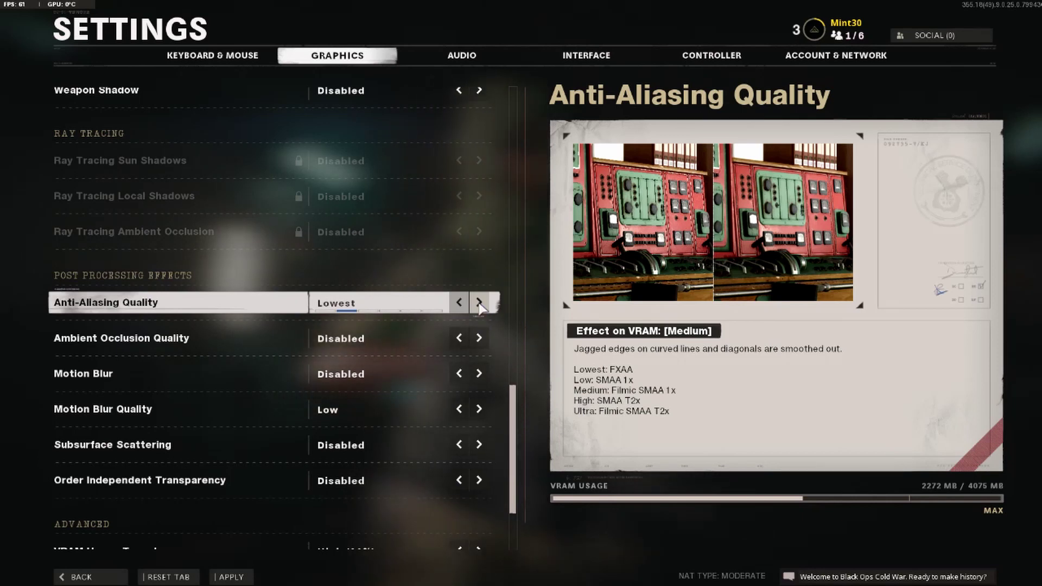
left_click(479, 304)
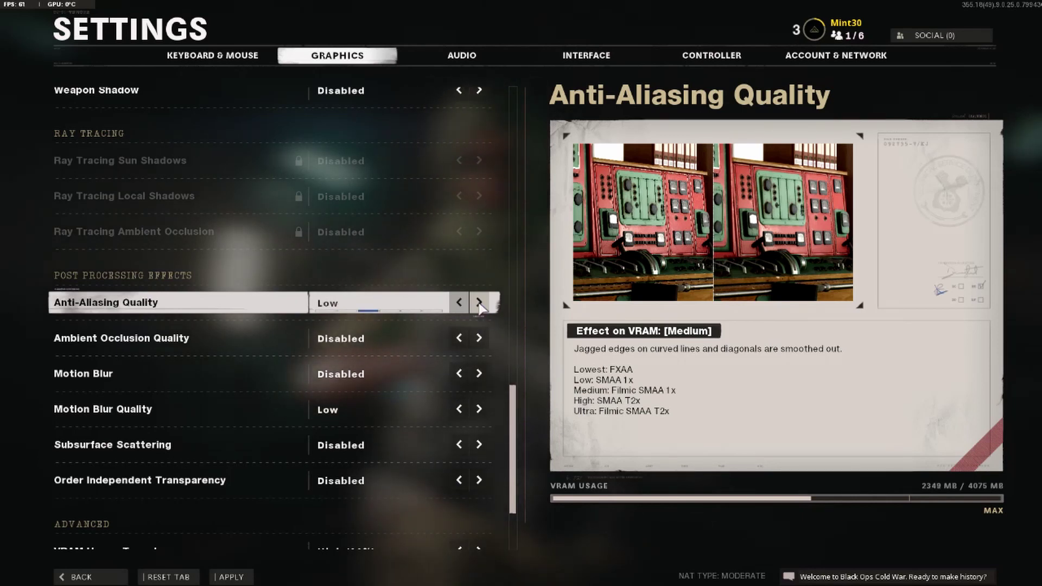
left_click(479, 304)
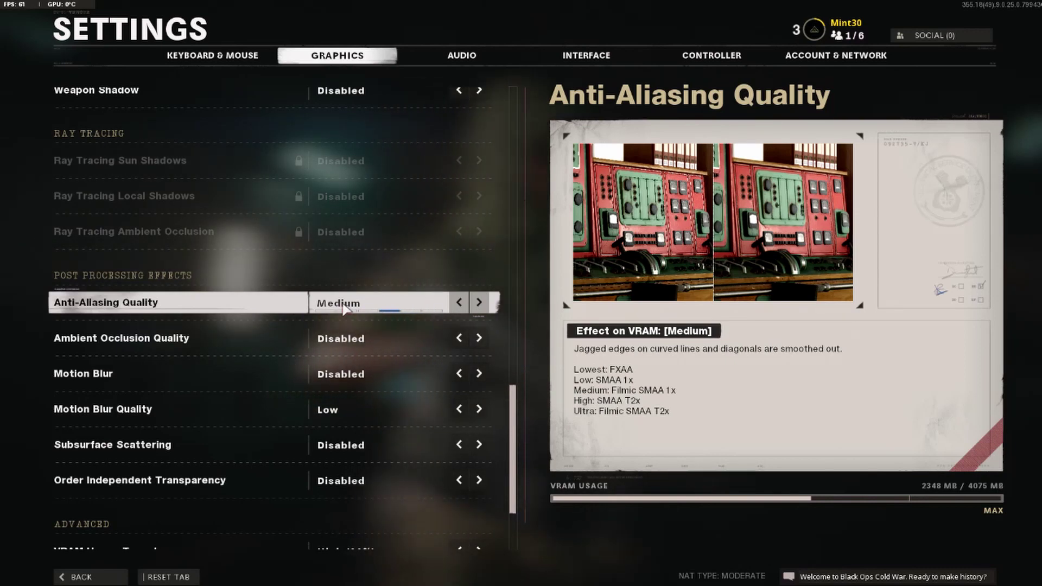
scroll(104, 300, "down", 1)
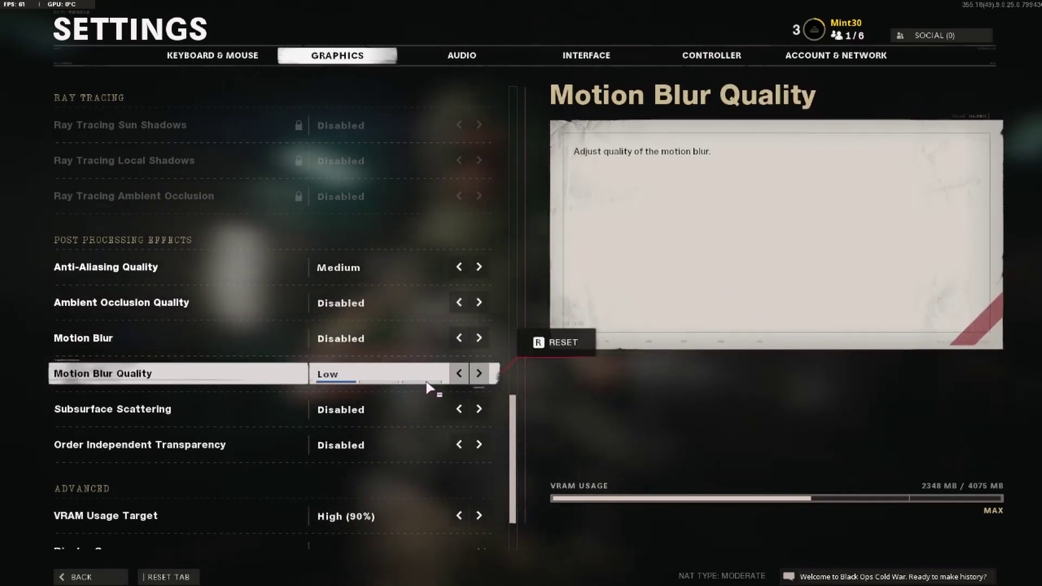
scroll(380, 413, "down", 3)
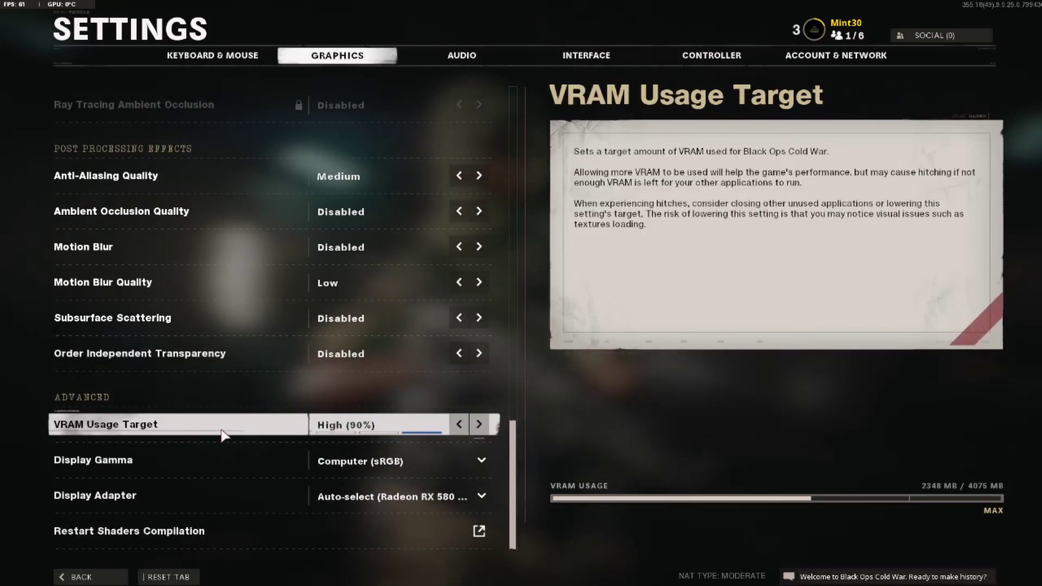
left_click(457, 427)
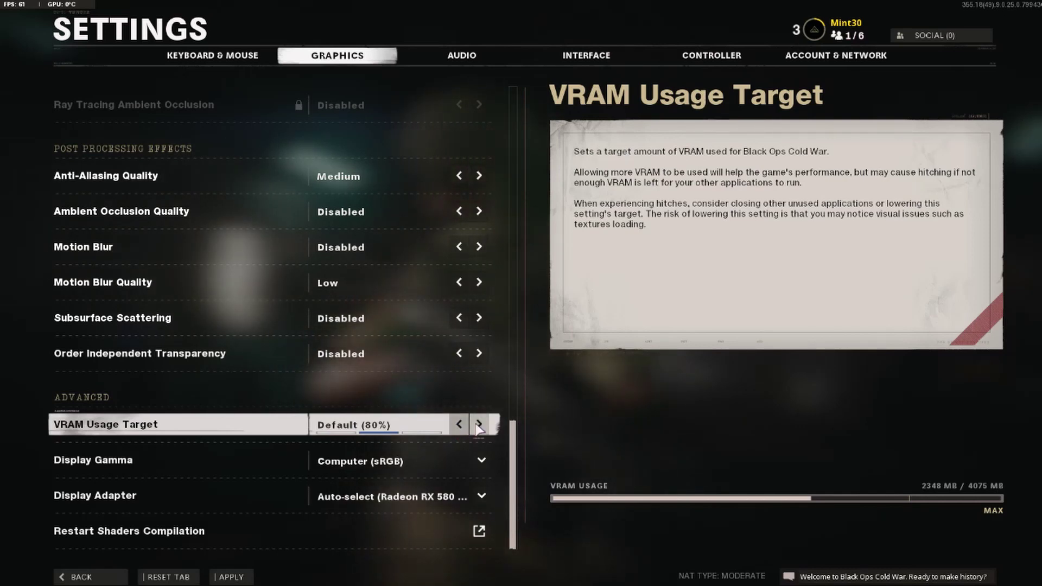
left_click(479, 426)
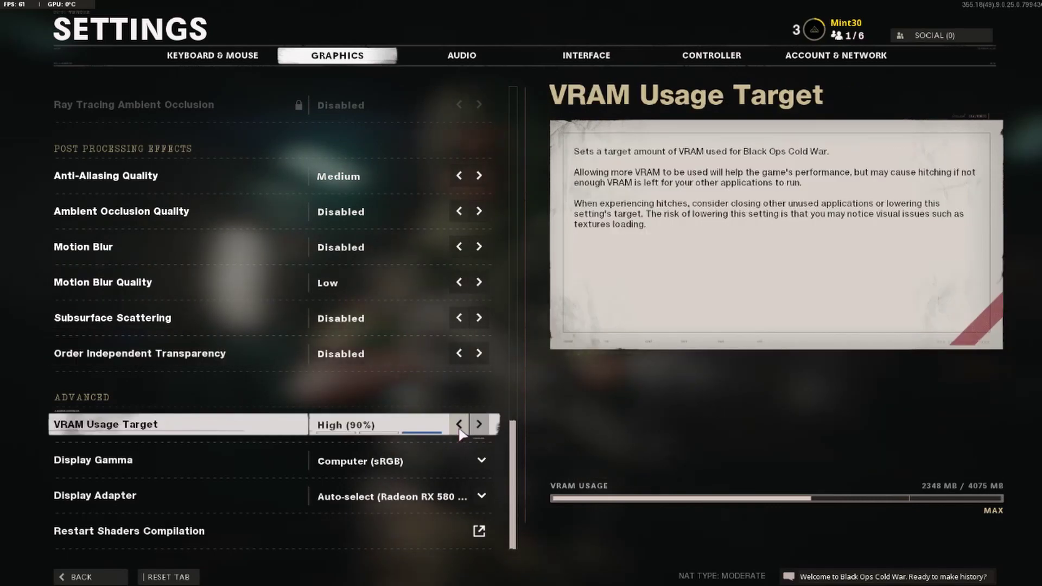
scroll(315, 357, "up", 3)
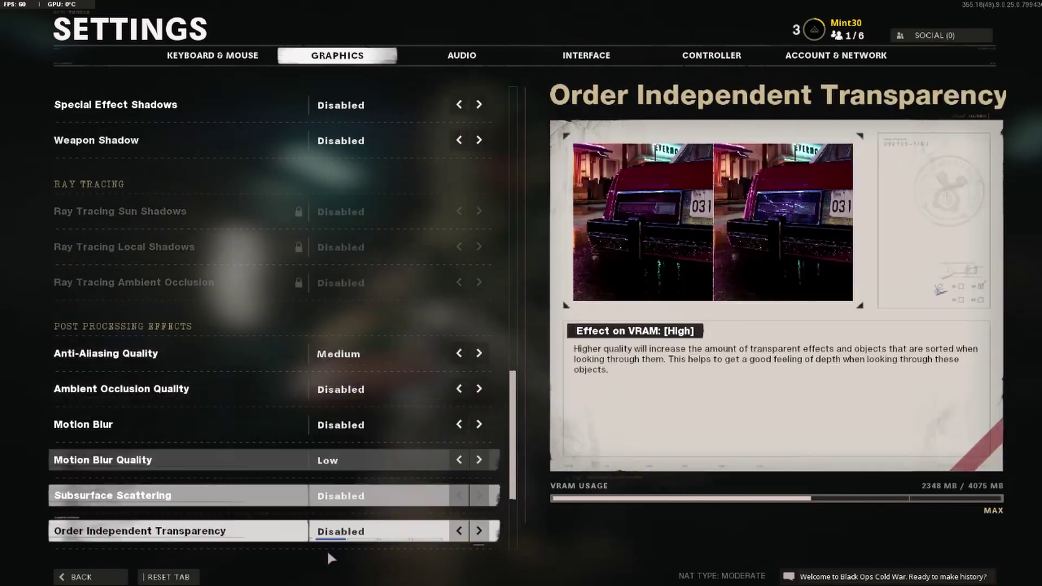
scroll(336, 261, "up", 4)
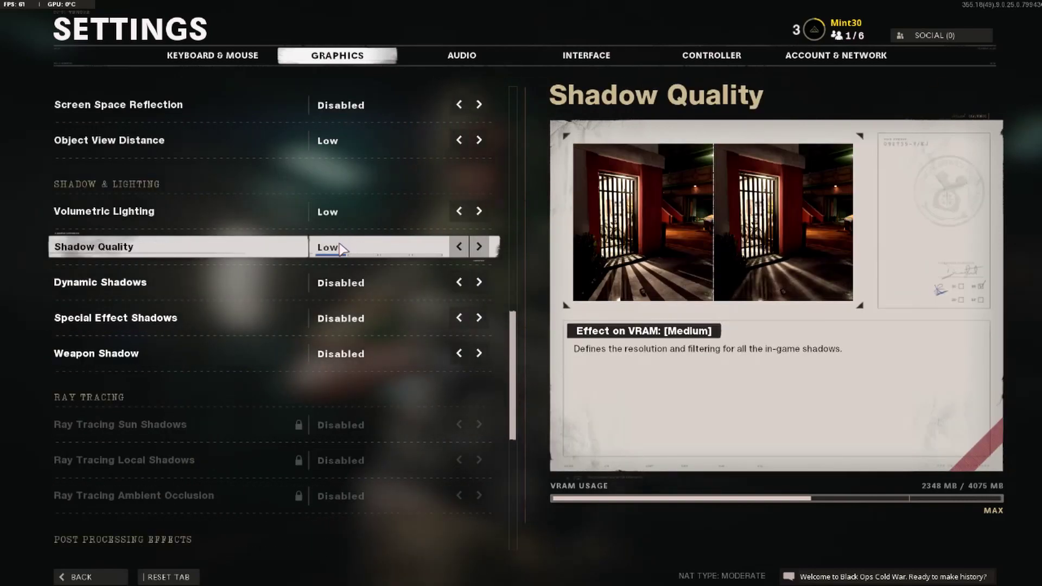
scroll(339, 247, "up", 4)
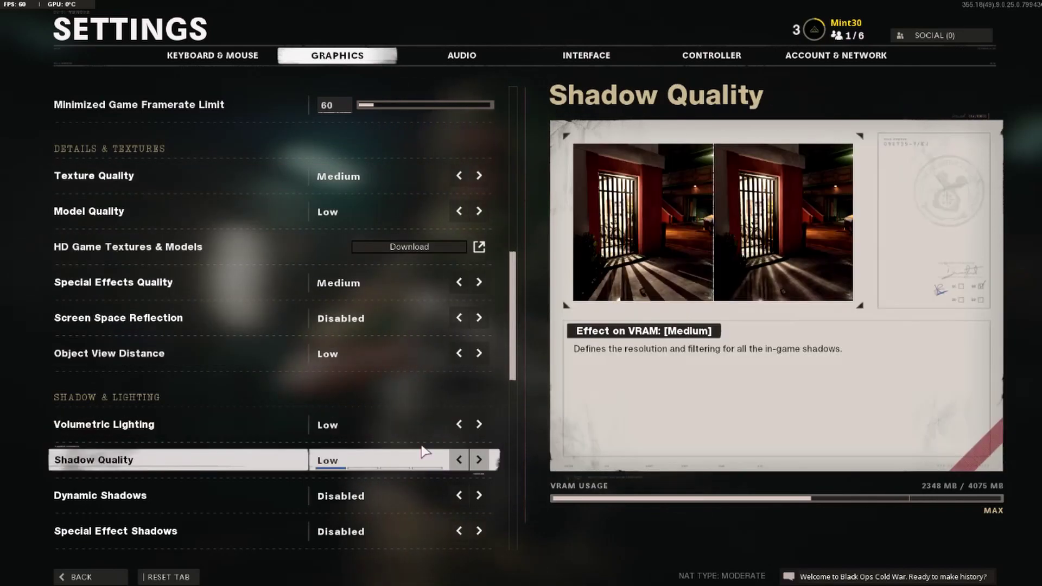
scroll(412, 429, "down", 3)
scroll(408, 407, "down", 3)
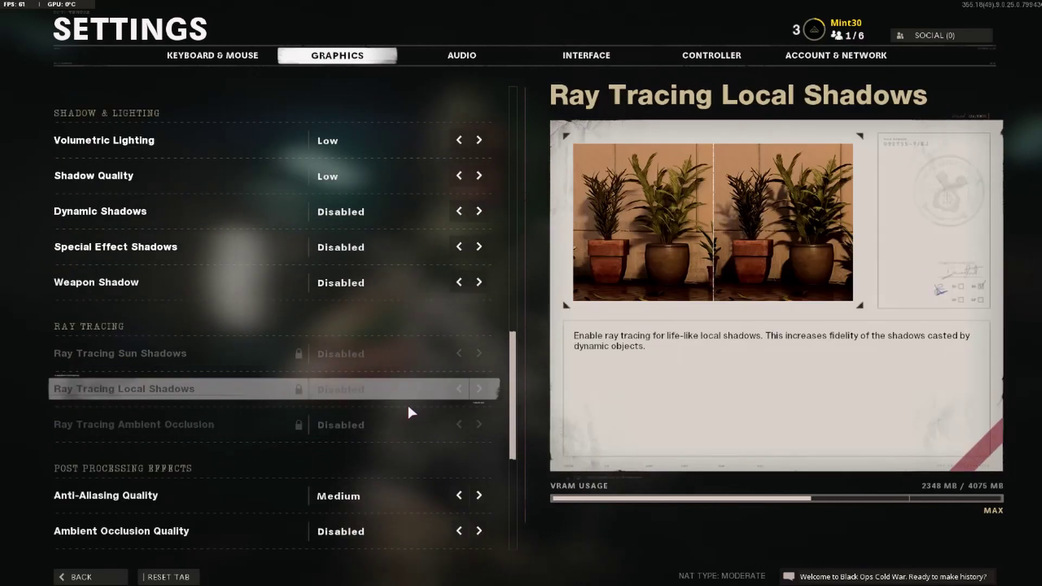
scroll(373, 390, "down", 2)
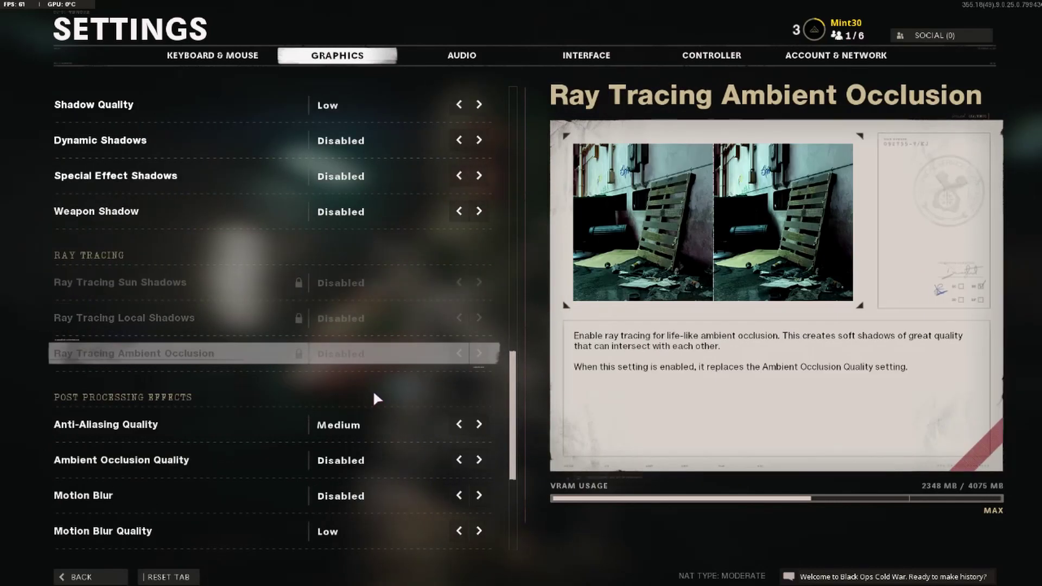
scroll(374, 394, "down", 1)
scroll(375, 396, "down", 6)
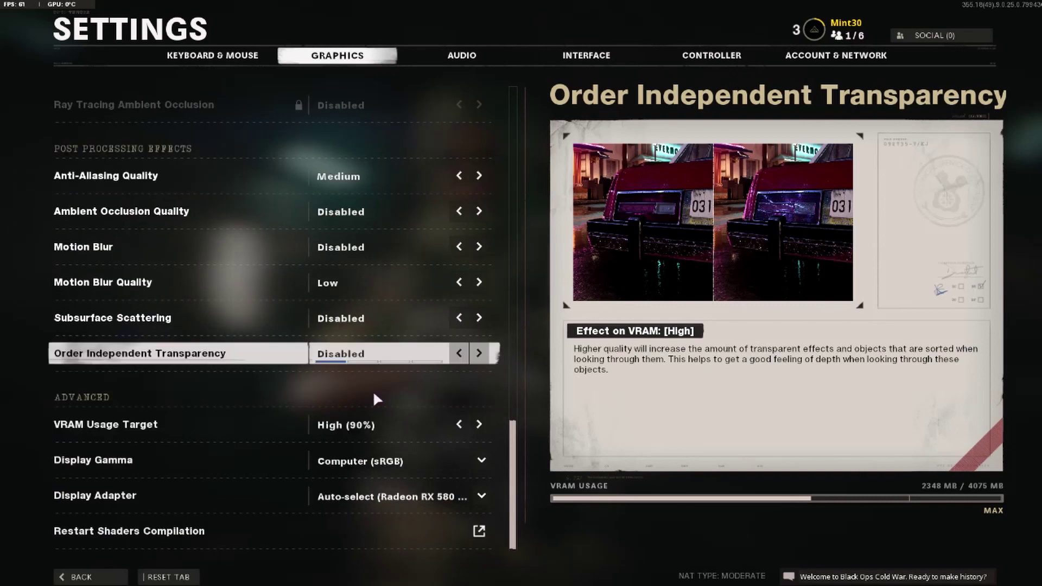
scroll(402, 418, "up", 3)
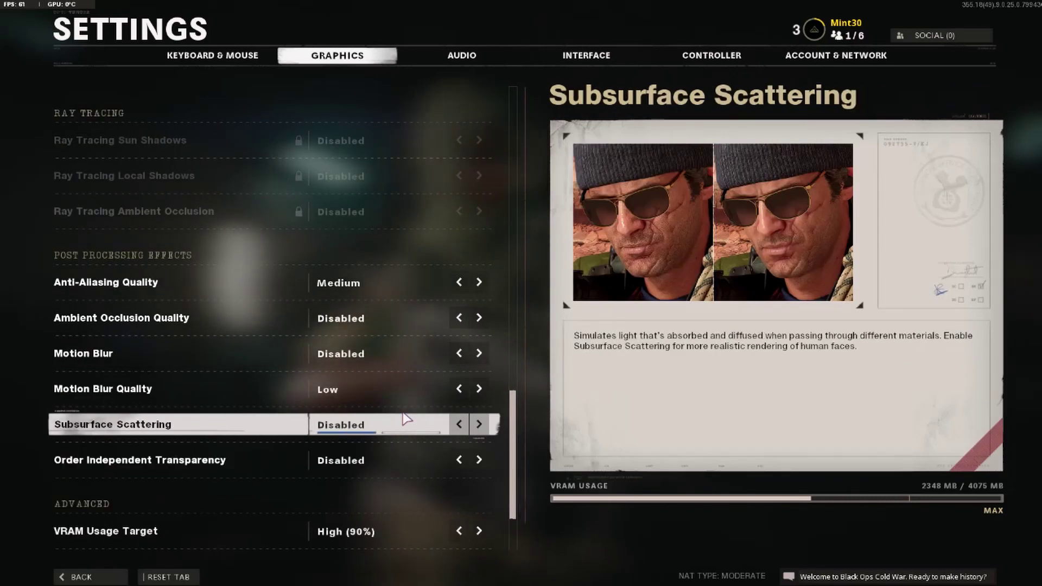